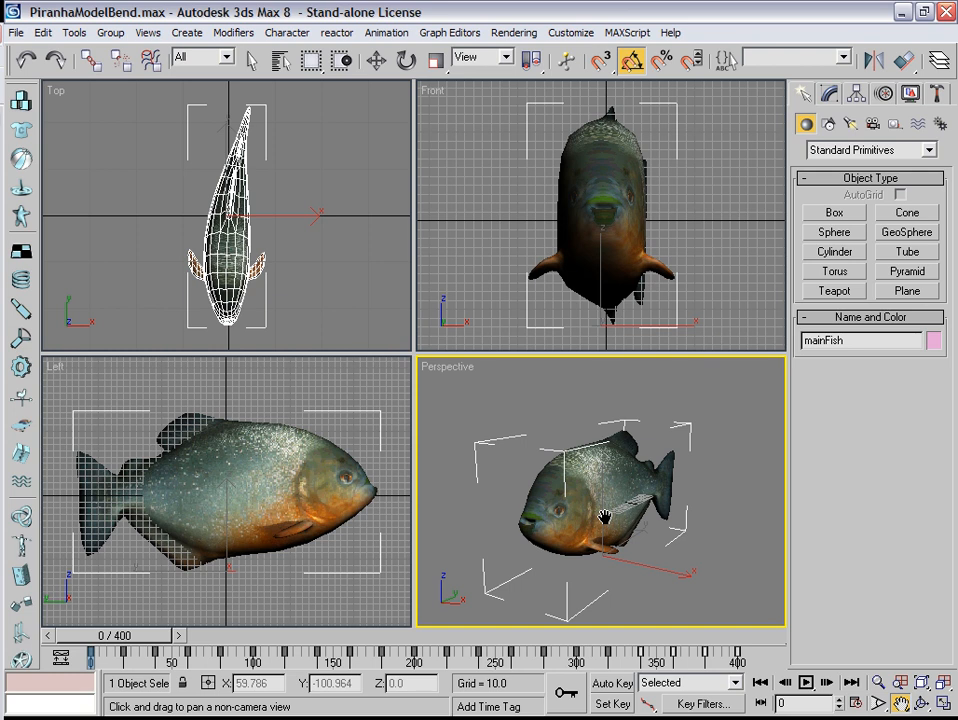
Step: Play the fish's swimming animation in the Perspective view, then stop it and return to frame 0
click(921, 704)
mouse_move(585, 515)
mouse_down()
mouse_move(616, 522)
mouse_move(588, 513)
mouse_move(543, 527)
mouse_move(582, 526)
mouse_move(570, 490)
mouse_move(583, 542)
mouse_move(577, 520)
mouse_up()
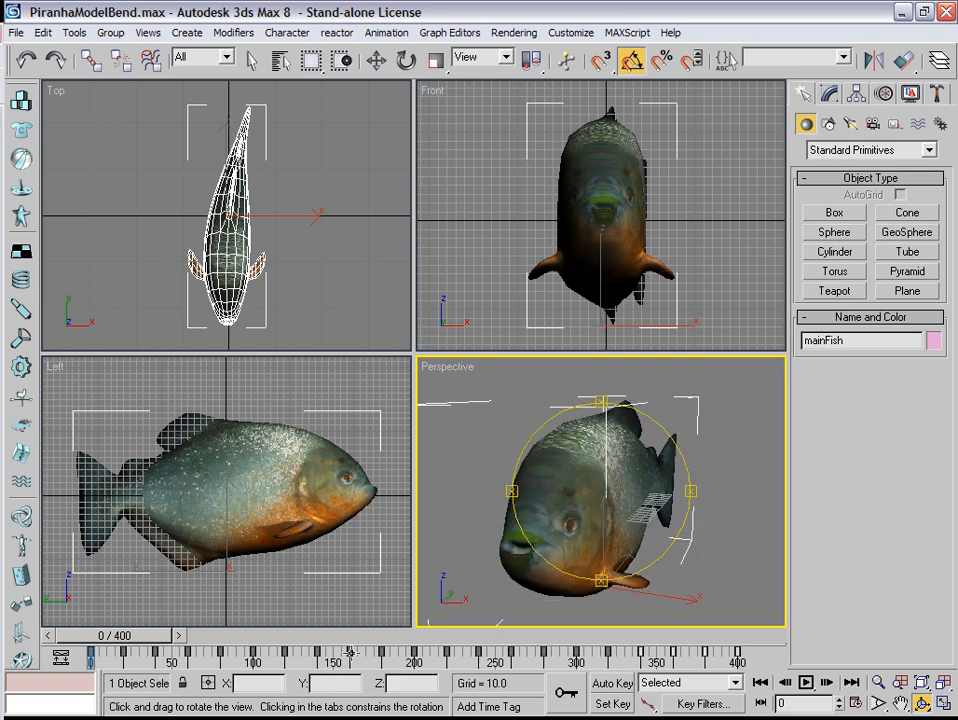
drag(137, 640, 80, 640)
click(807, 684)
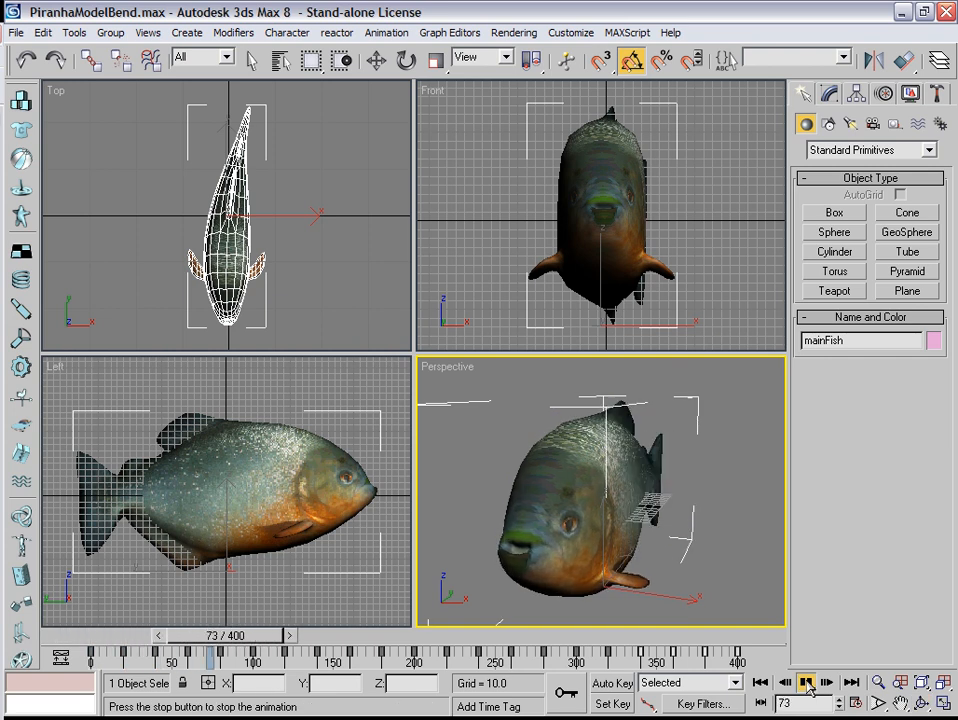
click(807, 684)
drag(275, 636, 92, 652)
key(ctrl+r)
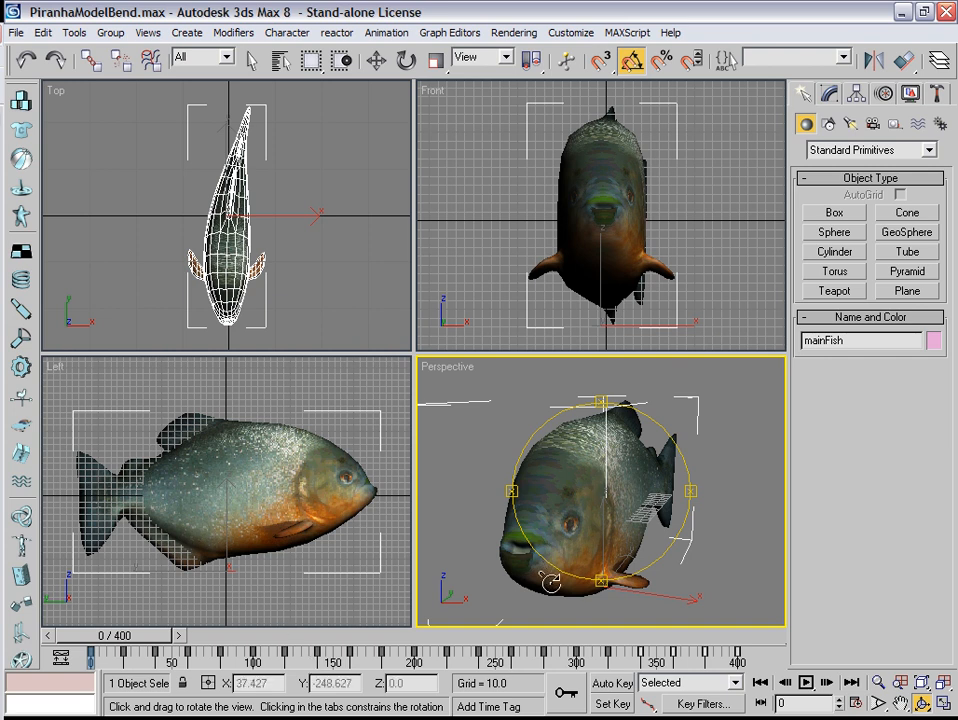
Step: Draw a large circle spline in the Top view and move it to about X 2042, Y -885, with its edge near the fish
right_click(243, 283)
click(903, 706)
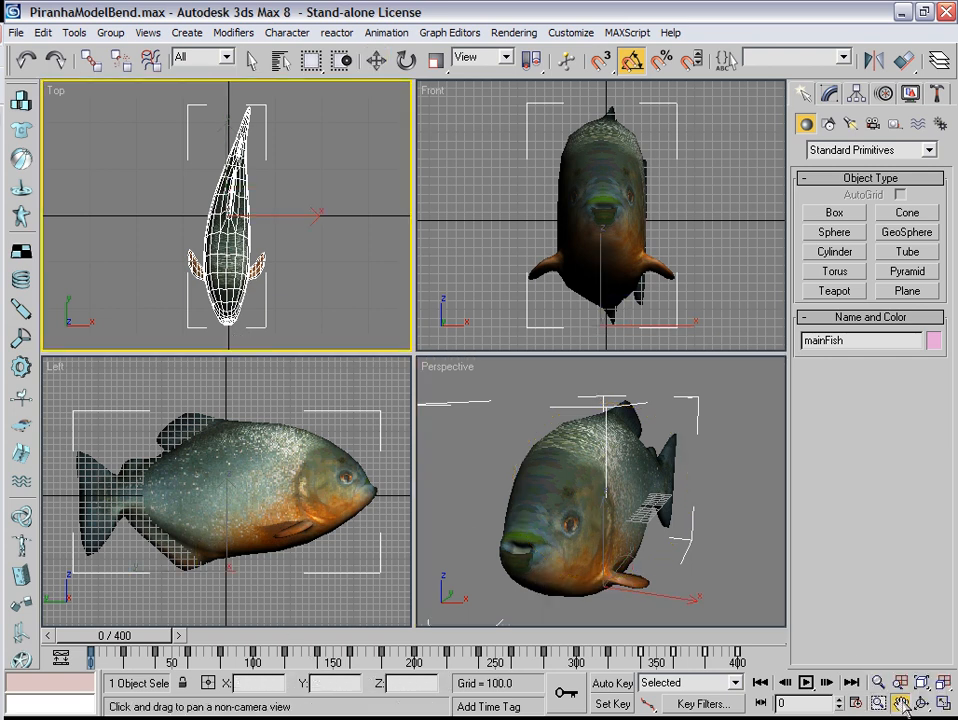
drag(239, 269, 152, 180)
scroll(224, 228, down, 8)
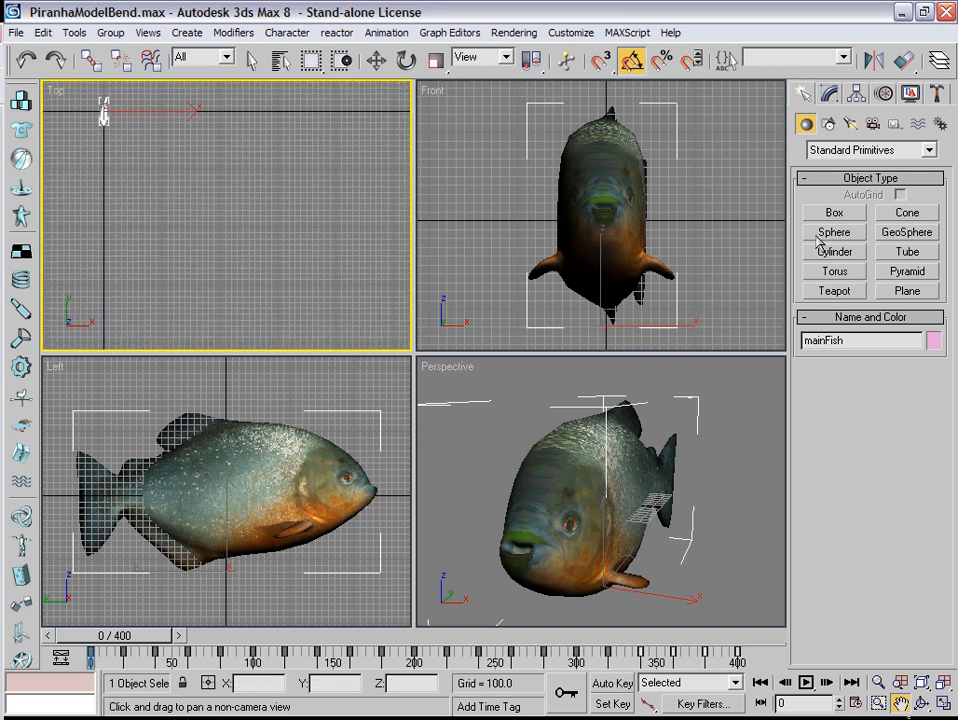
mouse_move(279, 217)
mouse_down()
mouse_move(311, 265)
mouse_move(267, 229)
mouse_up()
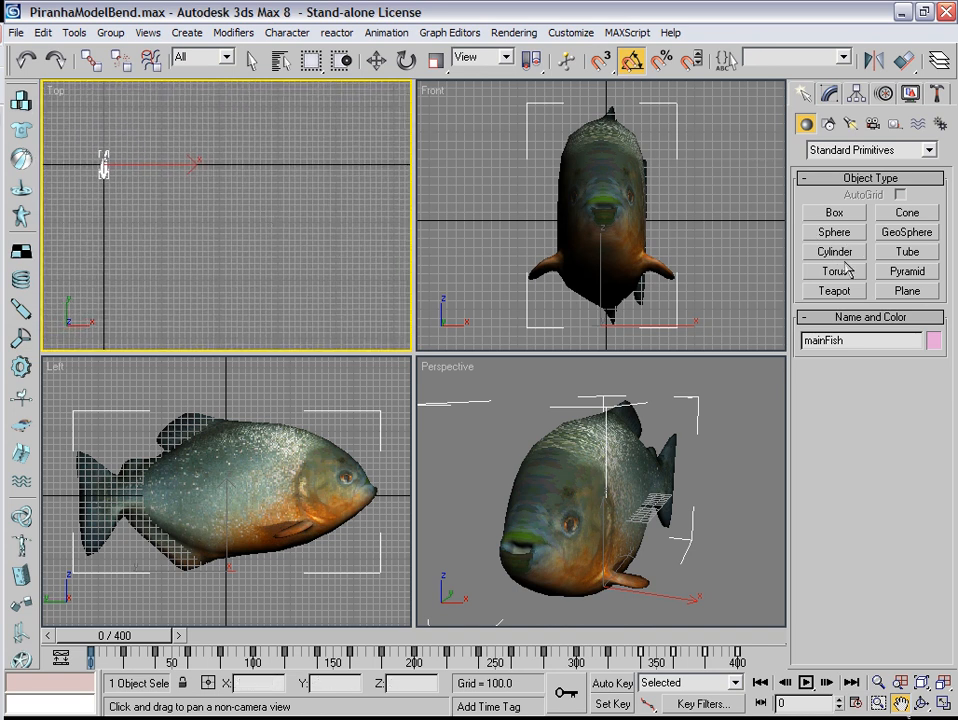
click(829, 123)
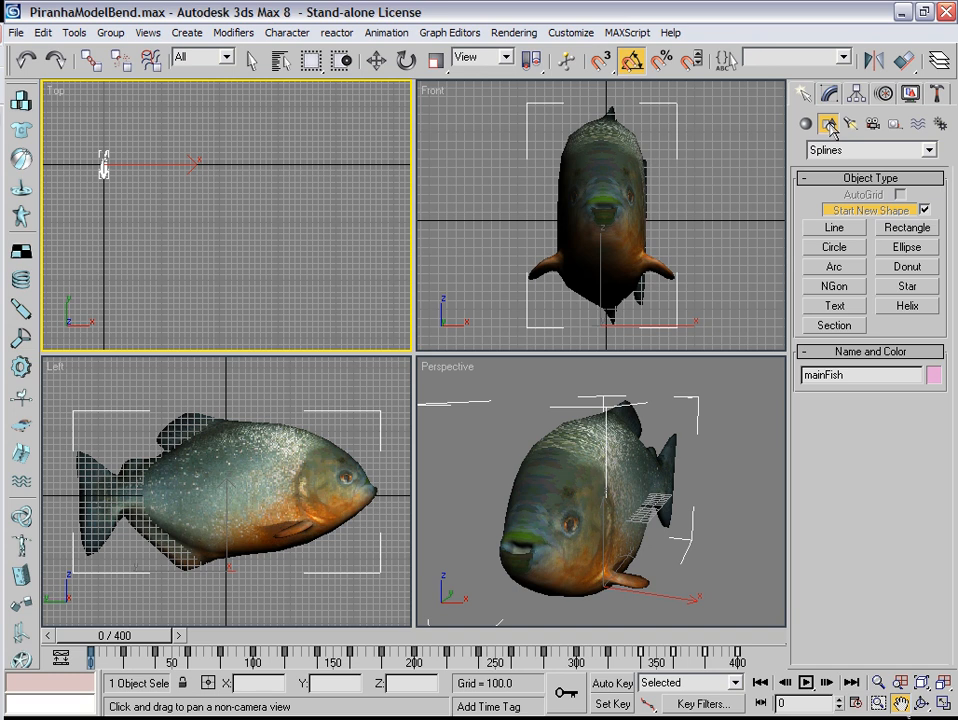
click(834, 247)
drag(220, 233, 330, 298)
key(w)
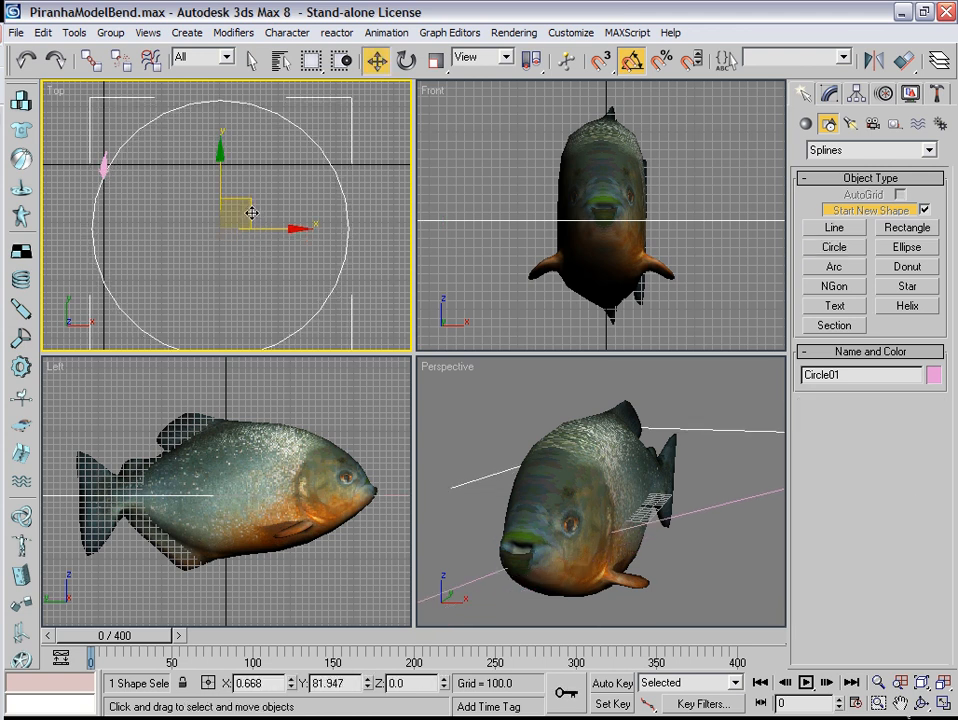
drag(252, 203, 254, 199)
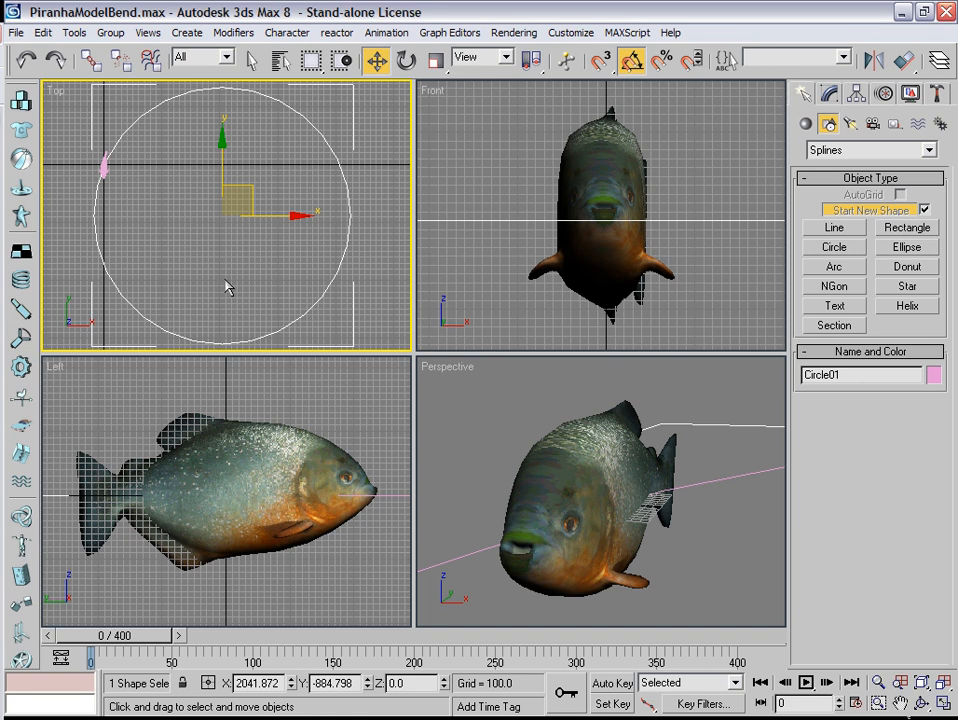
Step: Frame the fish and circle in the Front and Perspective views and select the mainFish model
right_click(626, 246)
scroll(620, 250, down, 5)
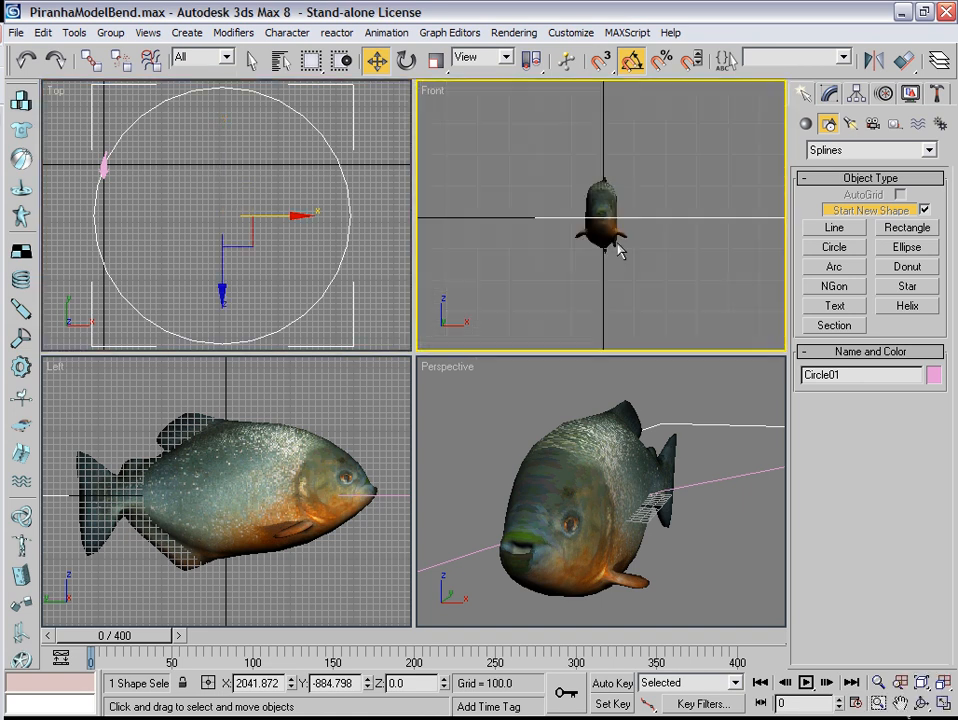
scroll(614, 246, down, 3)
click(900, 703)
drag(669, 252, 561, 293)
drag(571, 464, 563, 499)
scroll(564, 468, down, 4)
key(w)
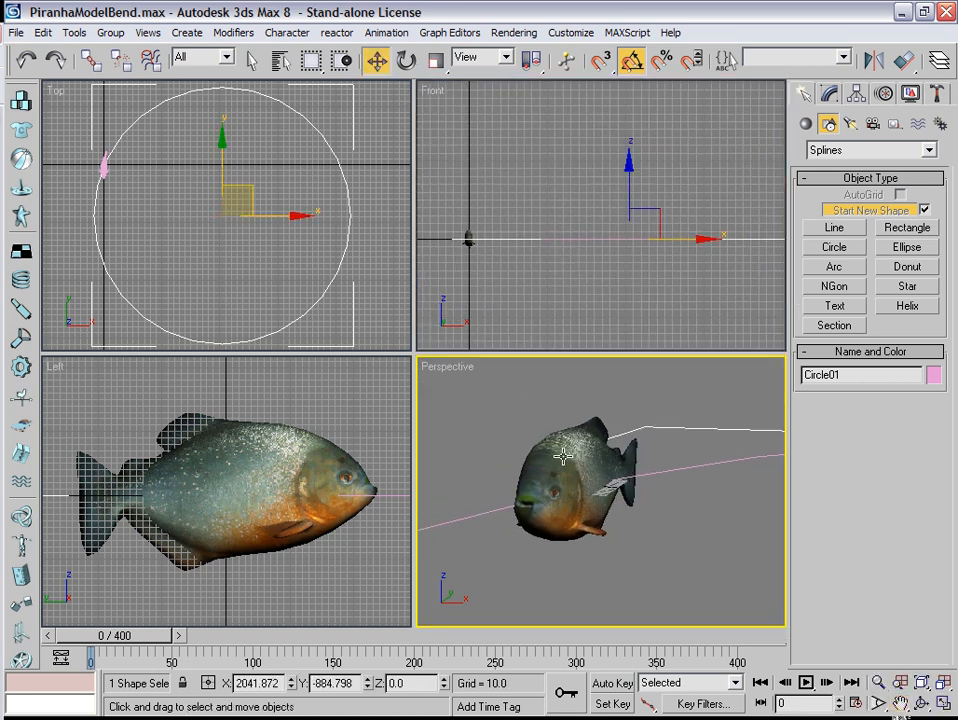
click(563, 456)
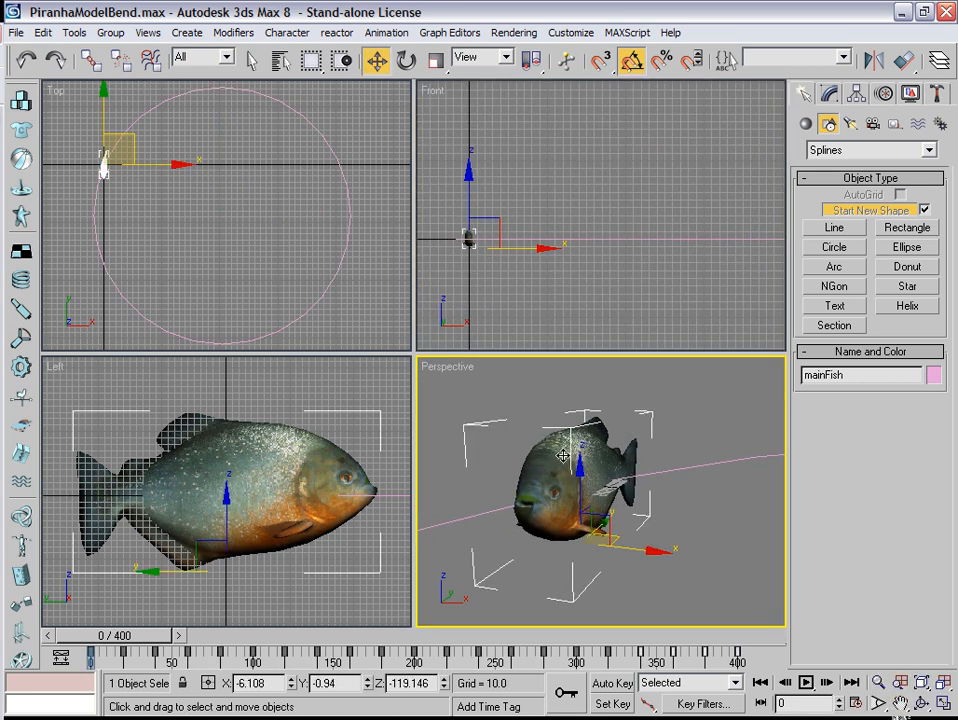
Step: Assign a Path Constraint controller to the Position track of mainFish
click(885, 94)
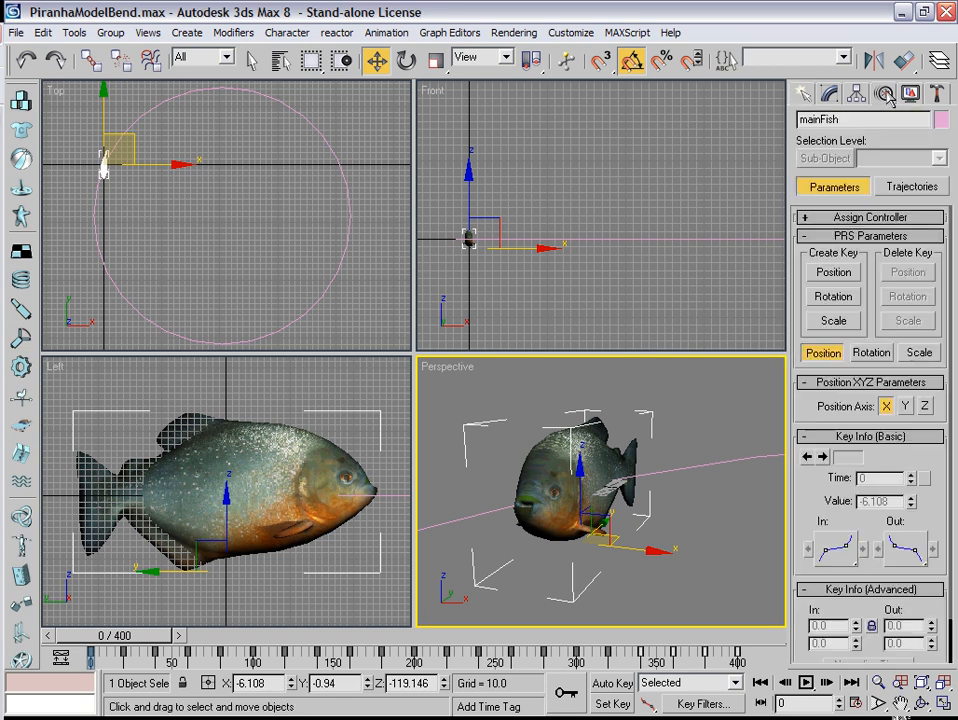
mouse_move(811, 510)
mouse_down()
mouse_move(810, 463)
mouse_move(806, 522)
mouse_up()
click(860, 218)
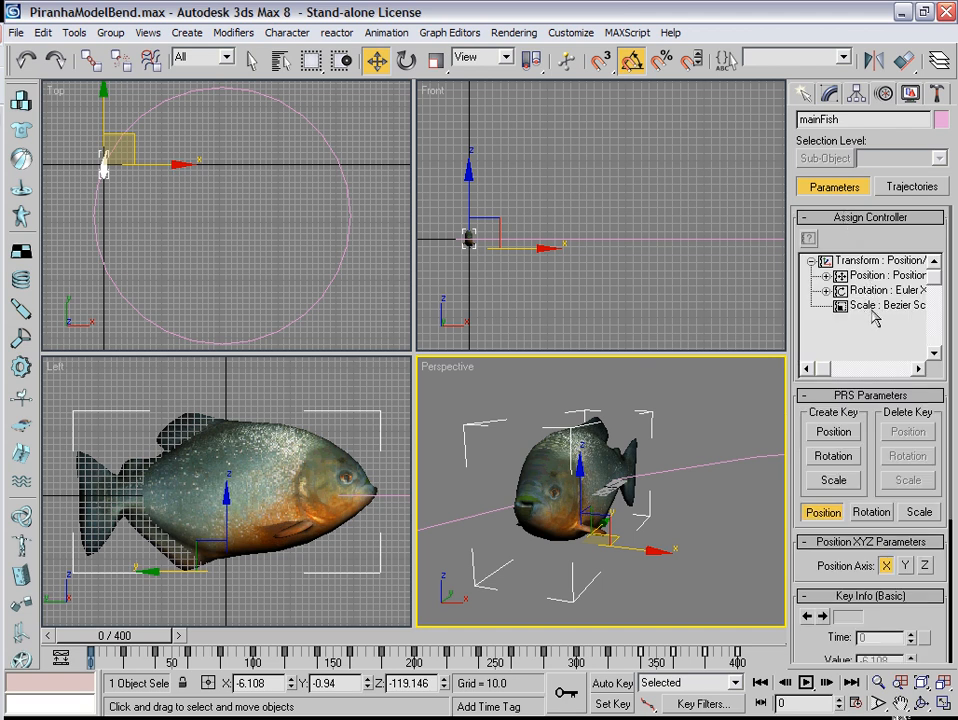
click(868, 276)
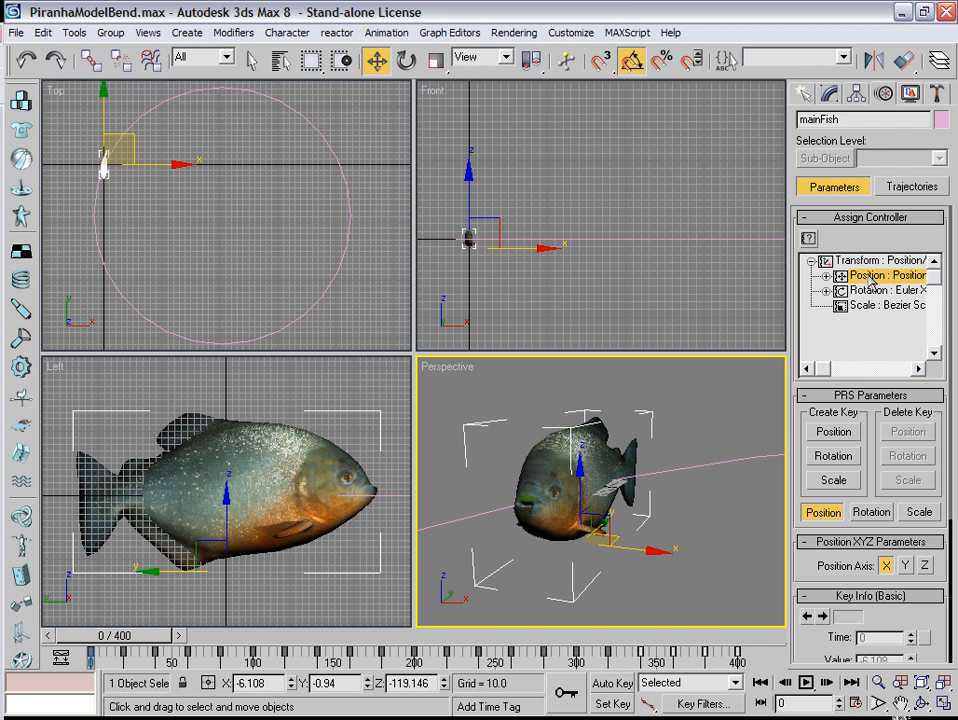
click(810, 241)
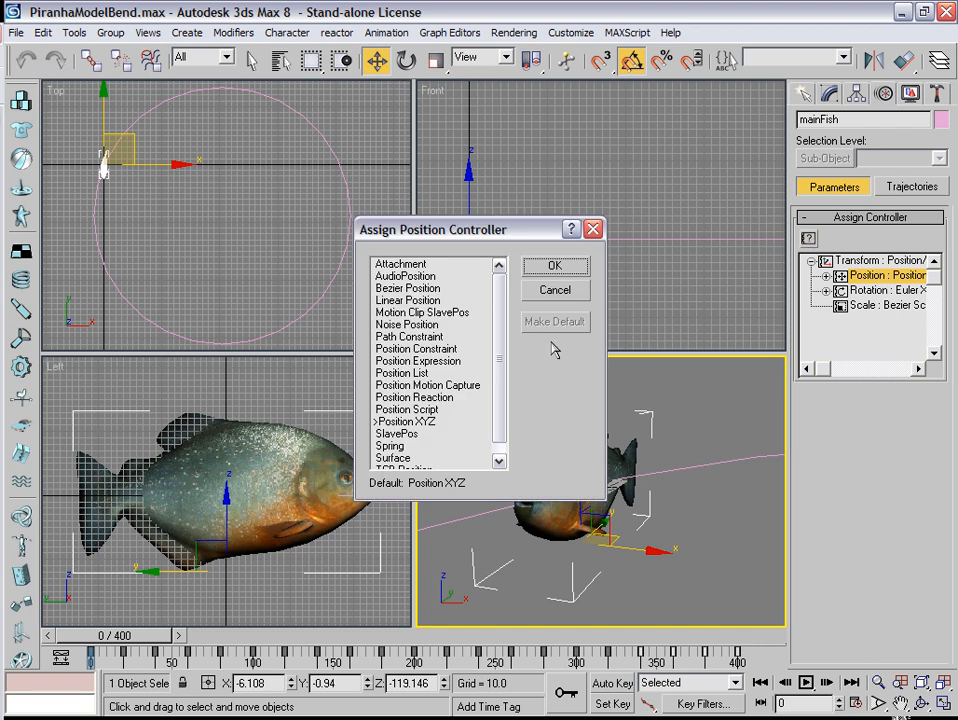
click(420, 337)
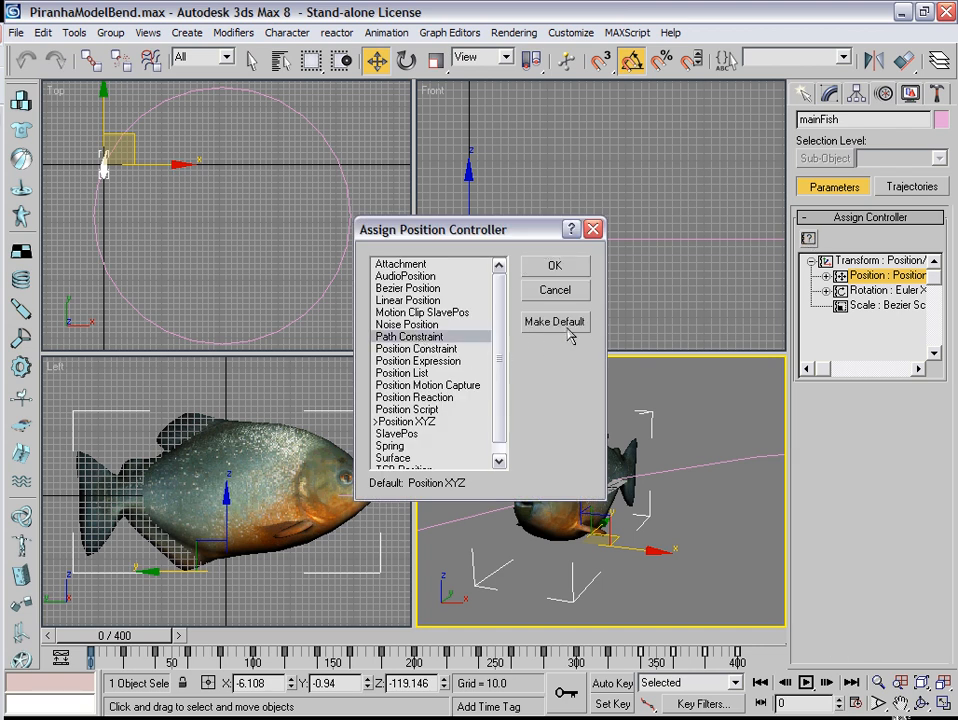
click(553, 268)
Step: Add the circle as the target path of the fish's Path Constraint
drag(792, 441, 795, 271)
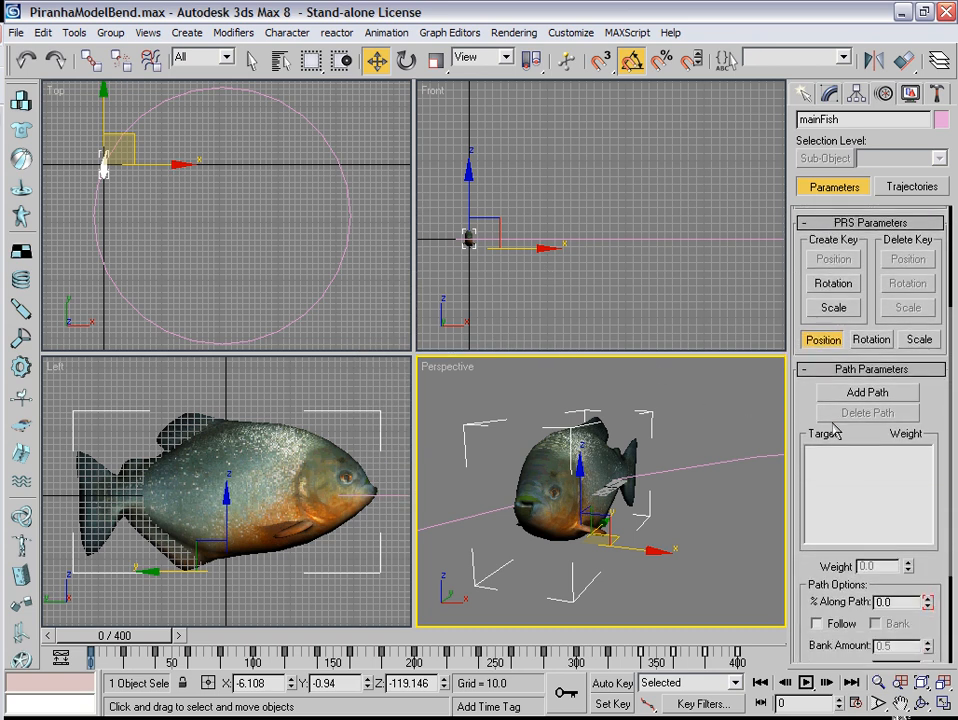
drag(809, 410, 805, 356)
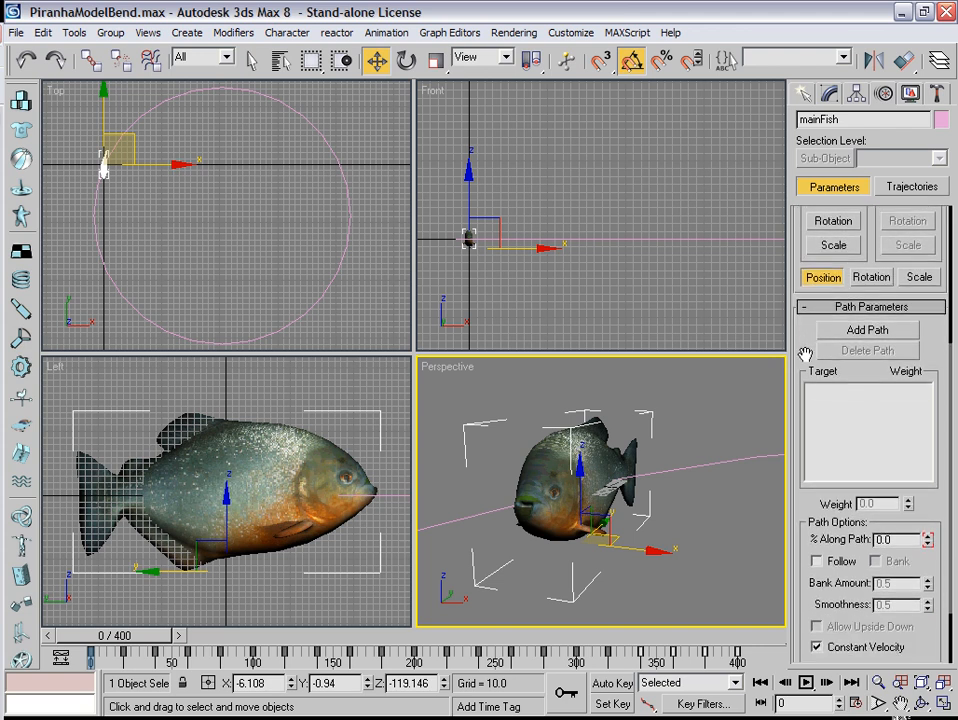
click(867, 330)
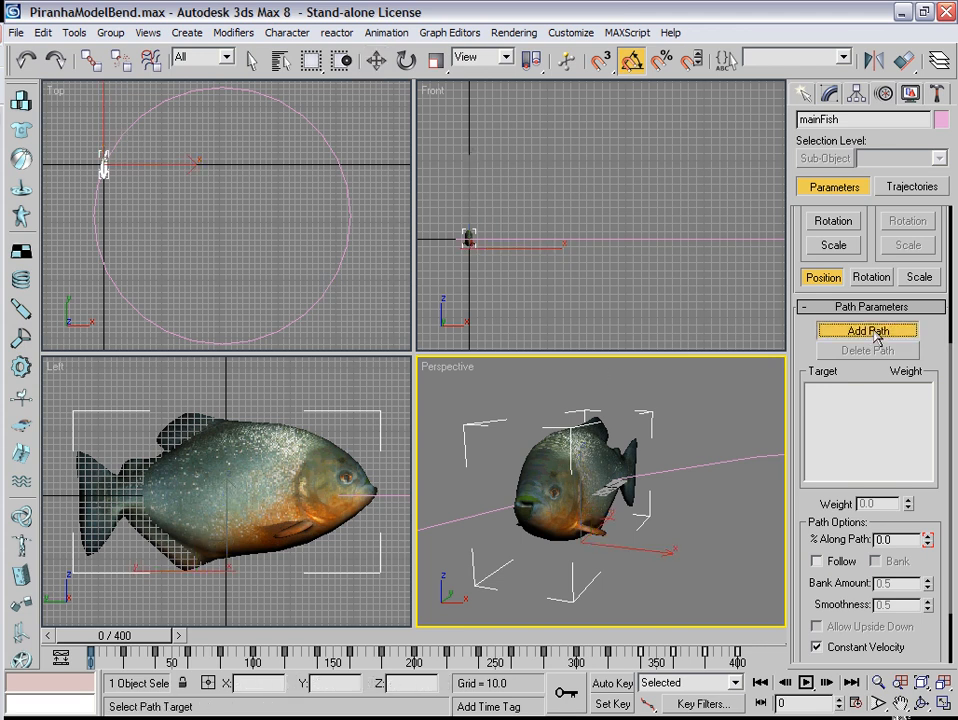
click(333, 281)
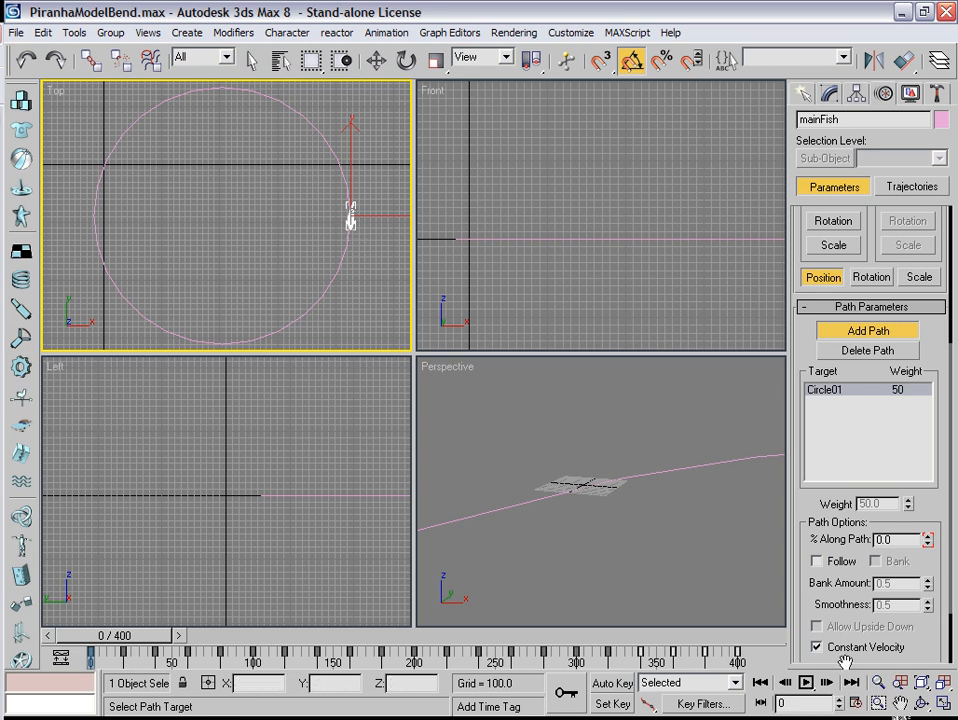
Step: Play the animation to check how the fish travels around the circle in the Perspective and Top views, then stop it
click(878, 683)
drag(686, 562, 569, 520)
click(899, 703)
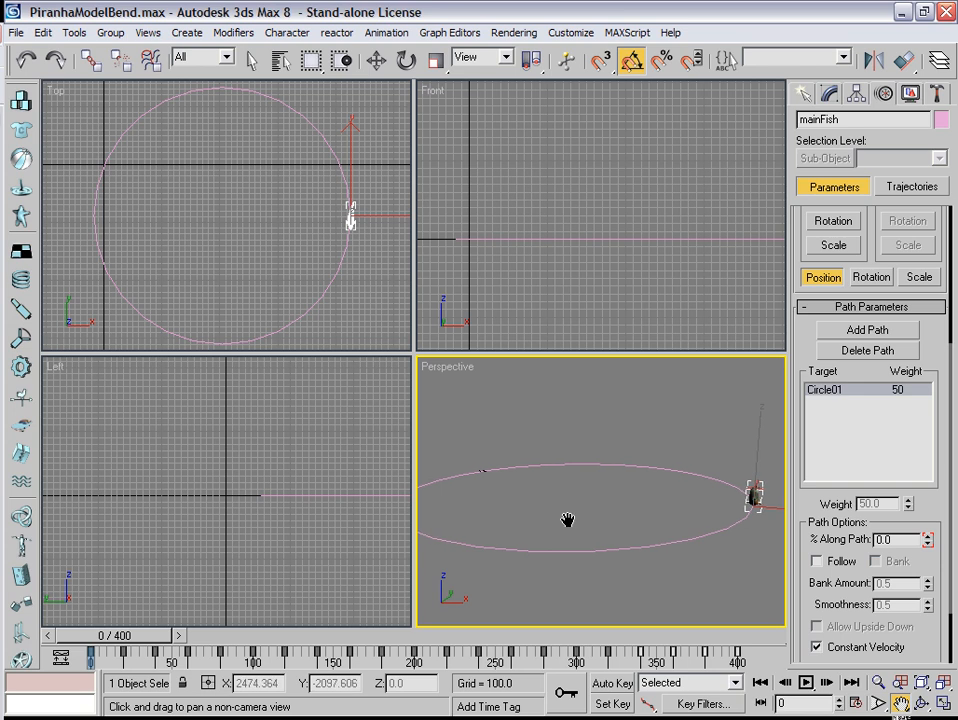
click(811, 686)
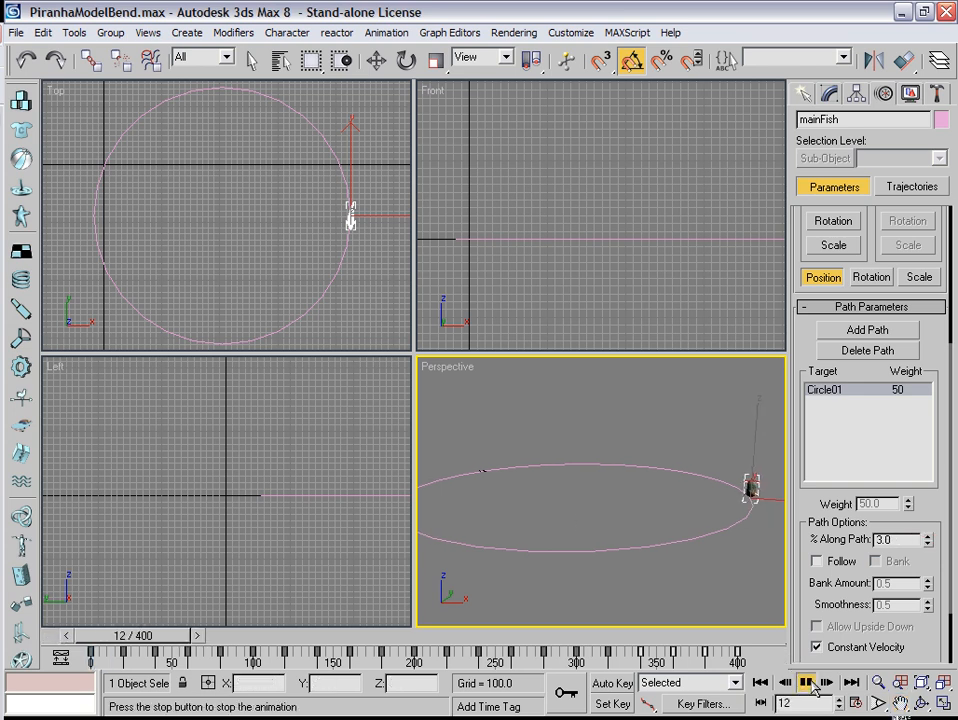
click(728, 605)
key(slash)
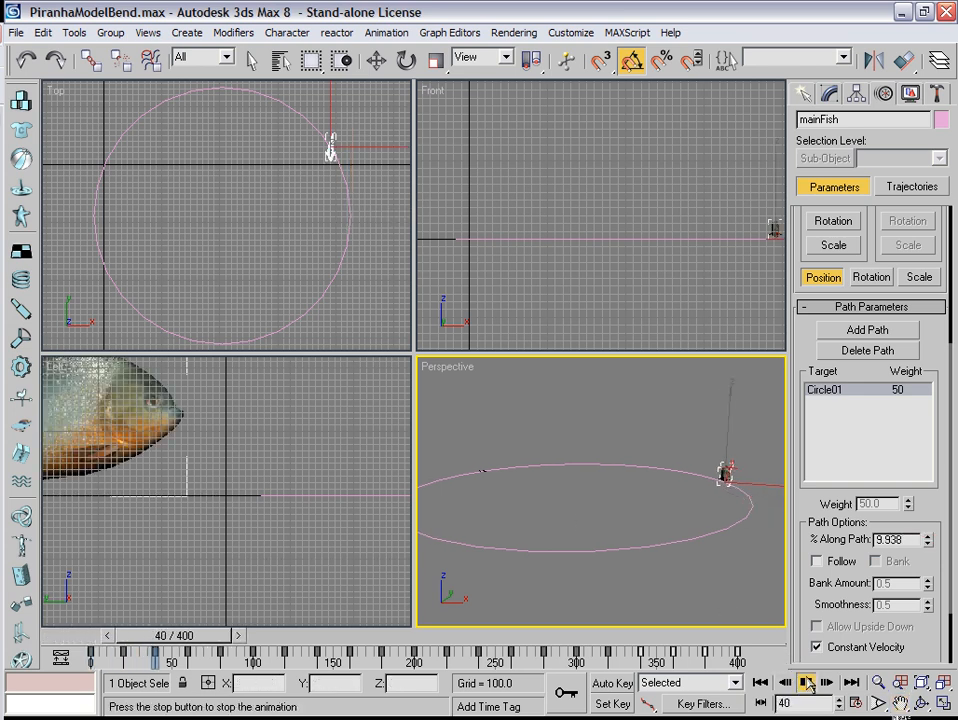
click(265, 253)
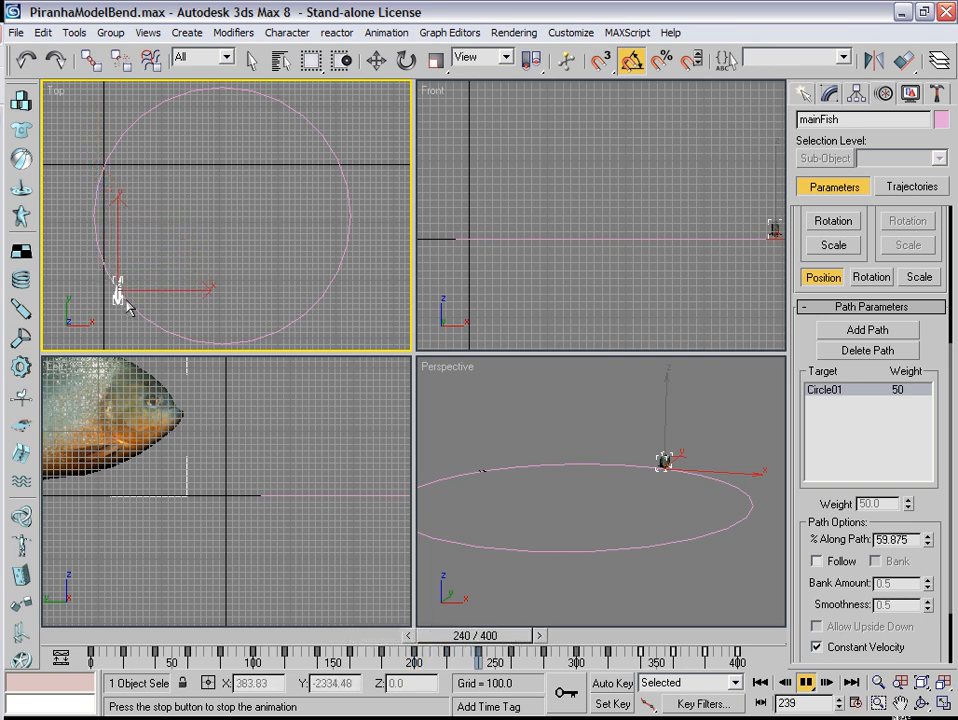
click(901, 704)
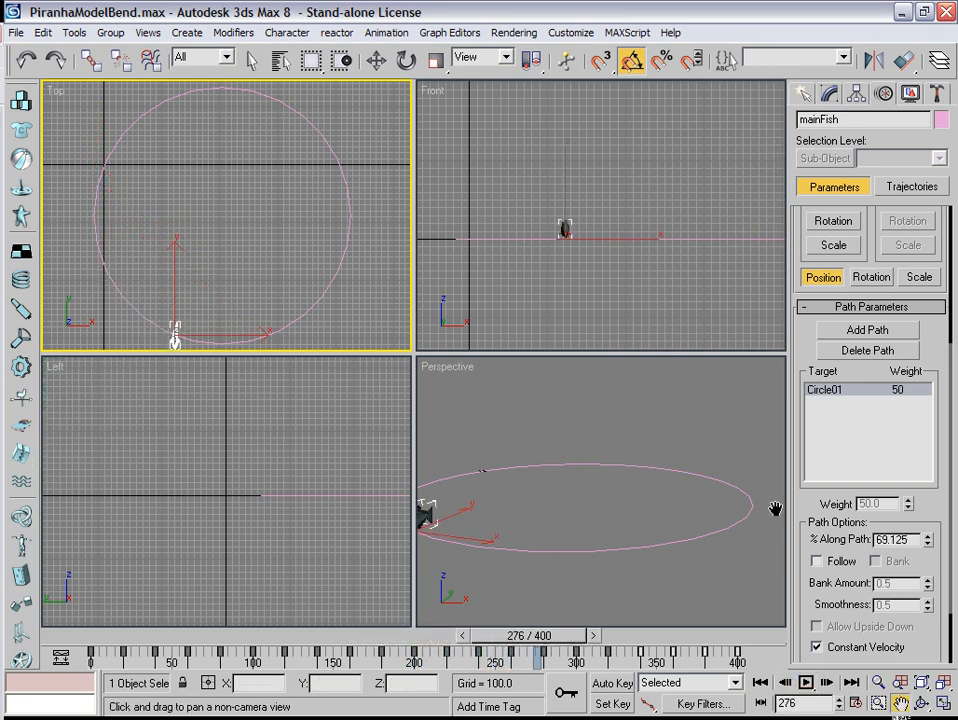
Step: Turn on Follow for the fish's path constraint and scrub the timeline to frame 271 to check its heading
drag(815, 505, 808, 439)
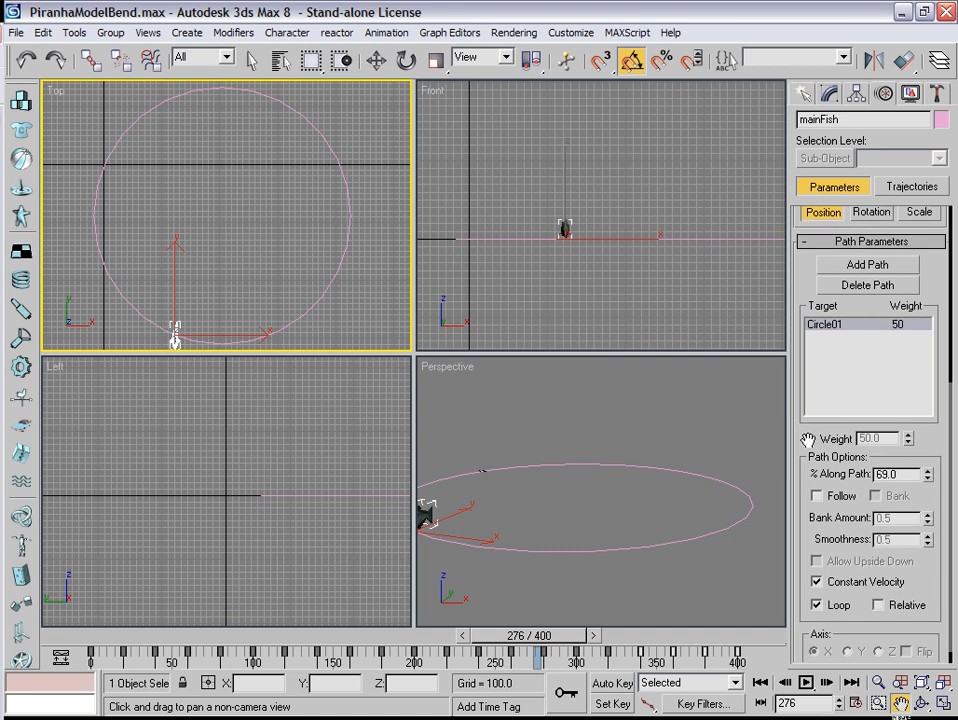
click(816, 496)
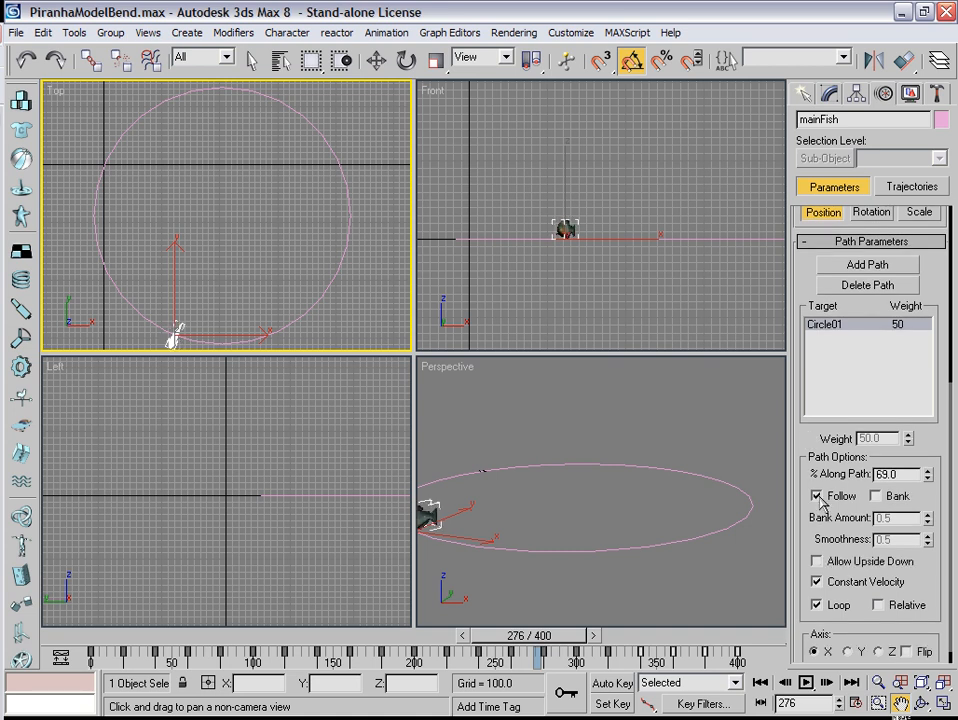
drag(522, 561, 594, 554)
scroll(539, 554, up, 5)
drag(509, 541, 582, 525)
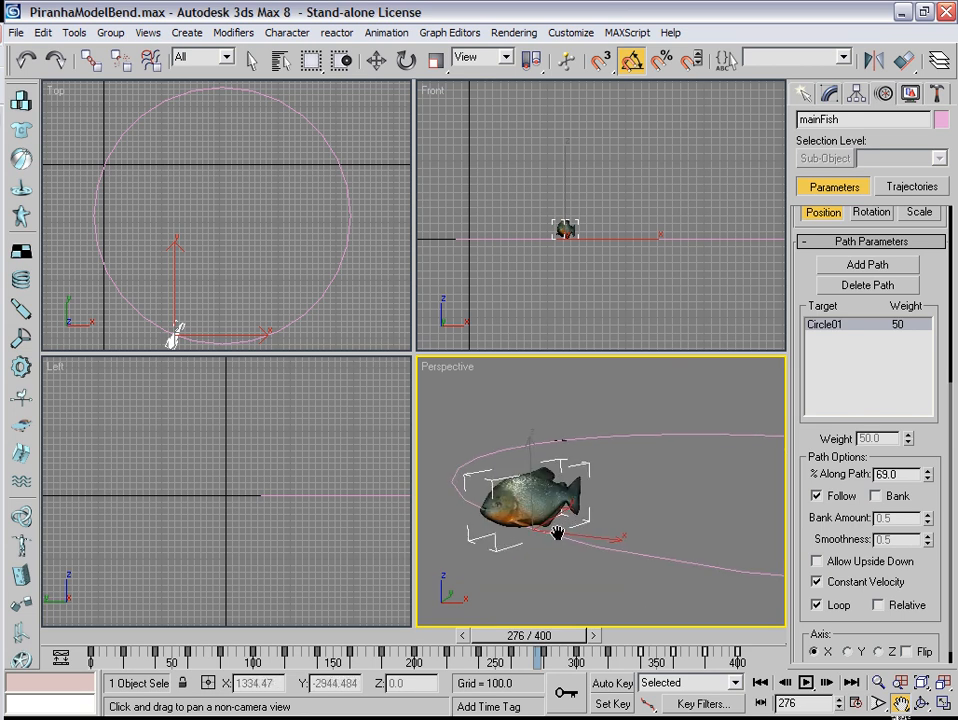
mouse_move(560, 645)
mouse_down()
mouse_move(412, 641)
mouse_move(555, 641)
mouse_up()
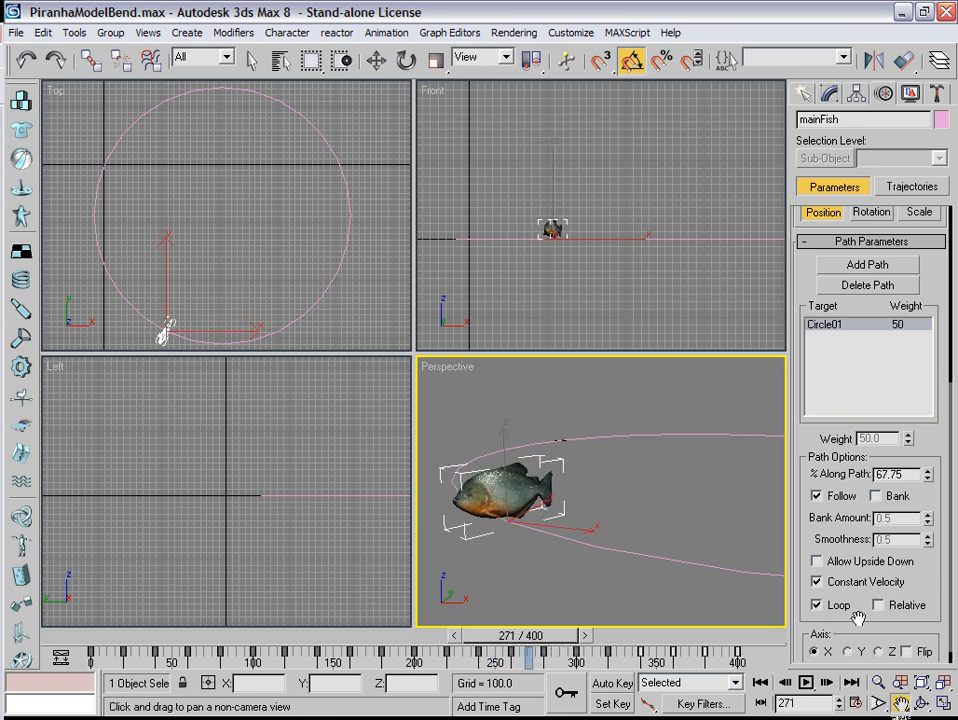
Step: Set the path constraint's axis to Y with Flip enabled, checking the fish's orientation at frame 275
drag(857, 619, 861, 586)
click(848, 634)
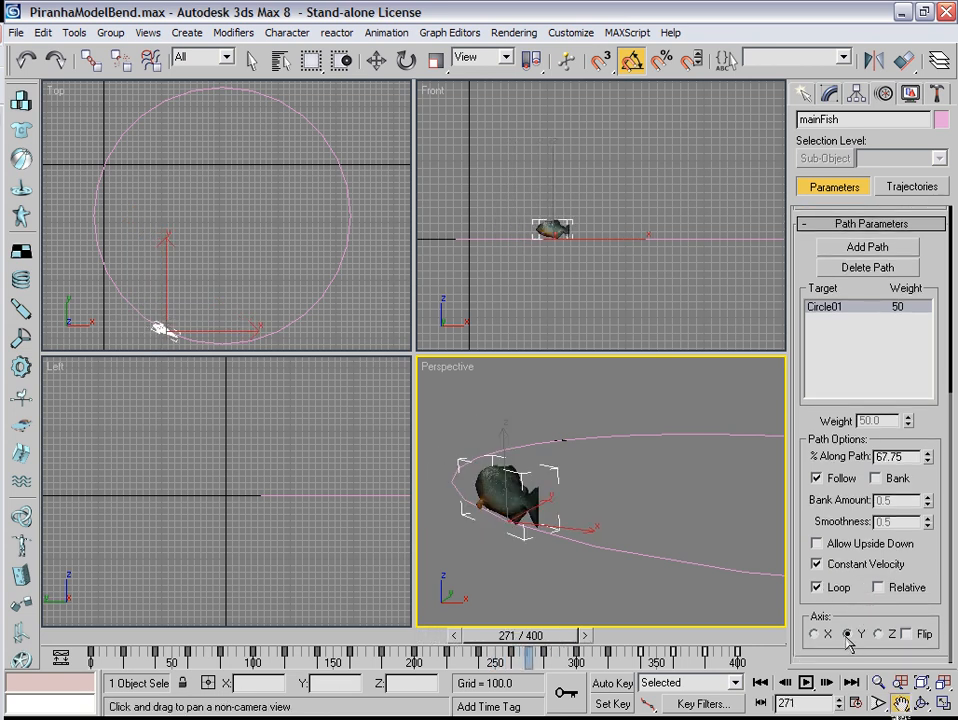
mouse_move(478, 636)
mouse_down()
mouse_move(70, 637)
mouse_move(491, 637)
mouse_up()
key(ctrl+p)
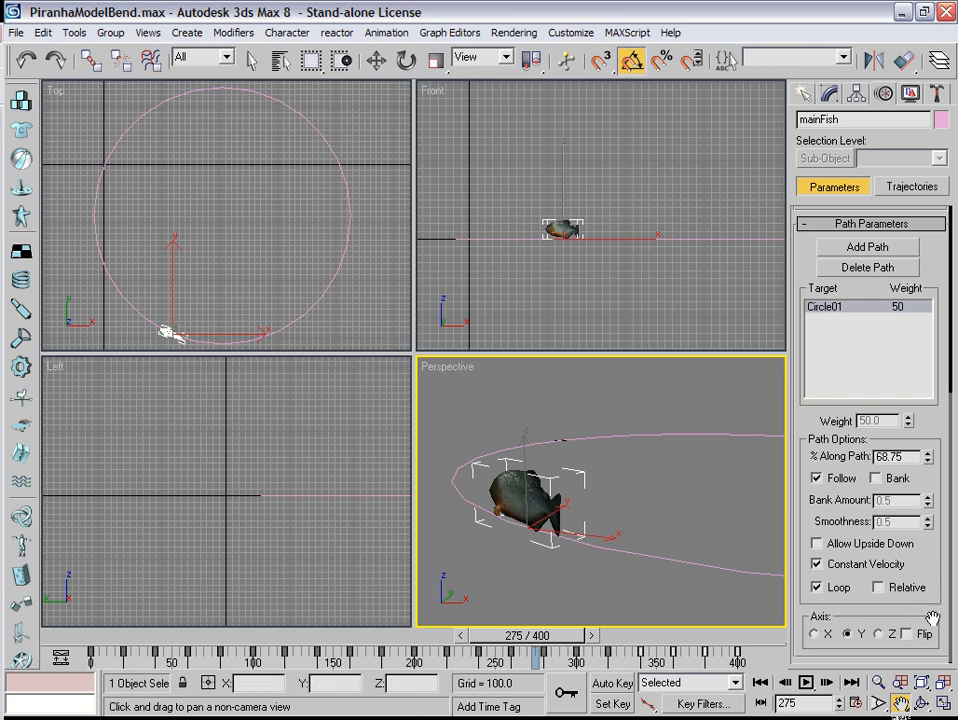
click(908, 634)
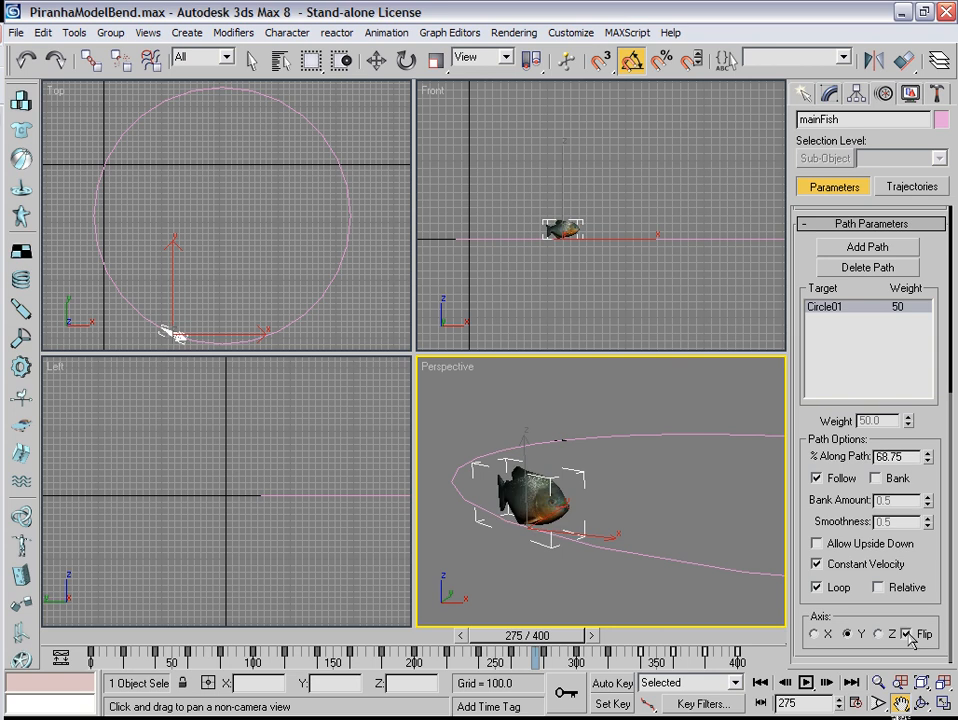
Step: Play the animation from frame 0 with the whole circle in view to check the fish swimming along it
drag(561, 516, 530, 504)
scroll(546, 507, down, 4)
drag(628, 515, 561, 528)
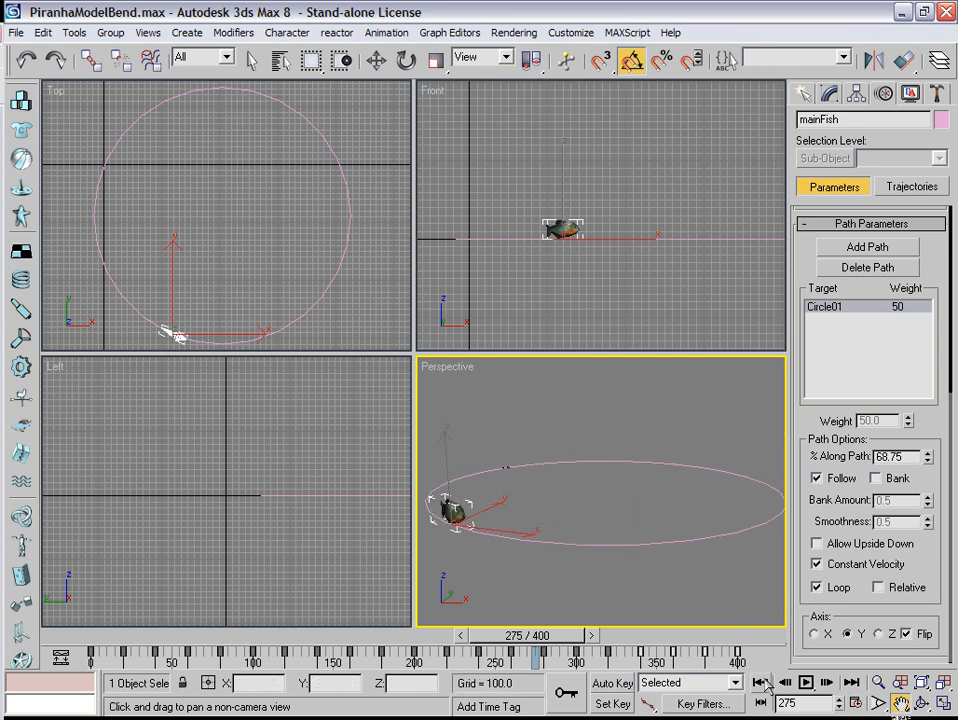
key(Home)
key(slash)
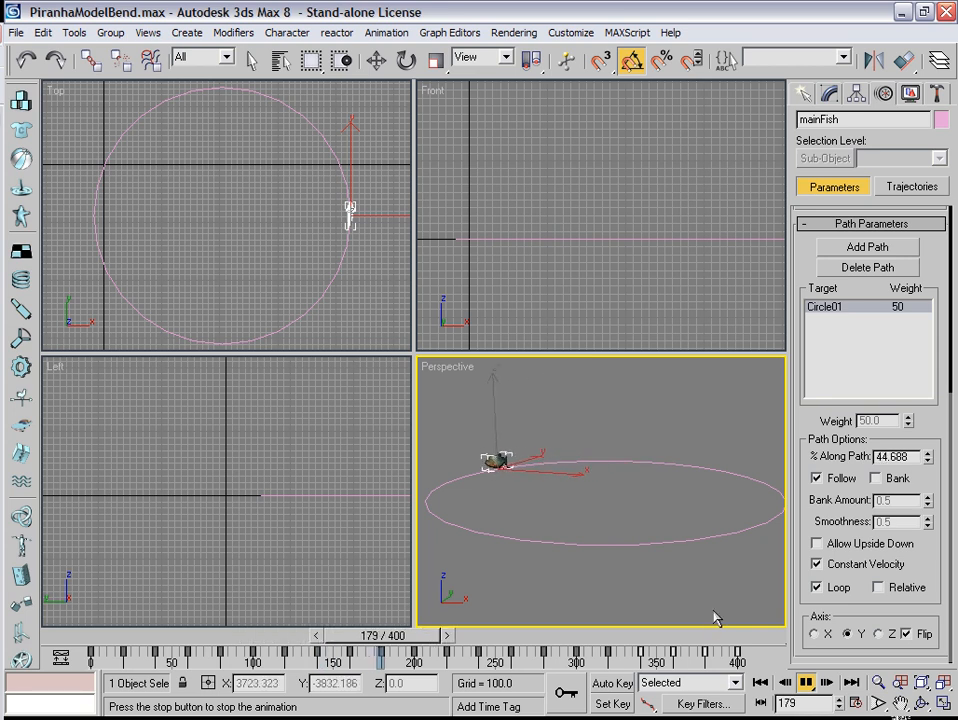
Step: Stop the playback and scrub to frame 400 and back to frame 0 to check the % Along Path value at both ends
click(809, 684)
drag(548, 641, 765, 640)
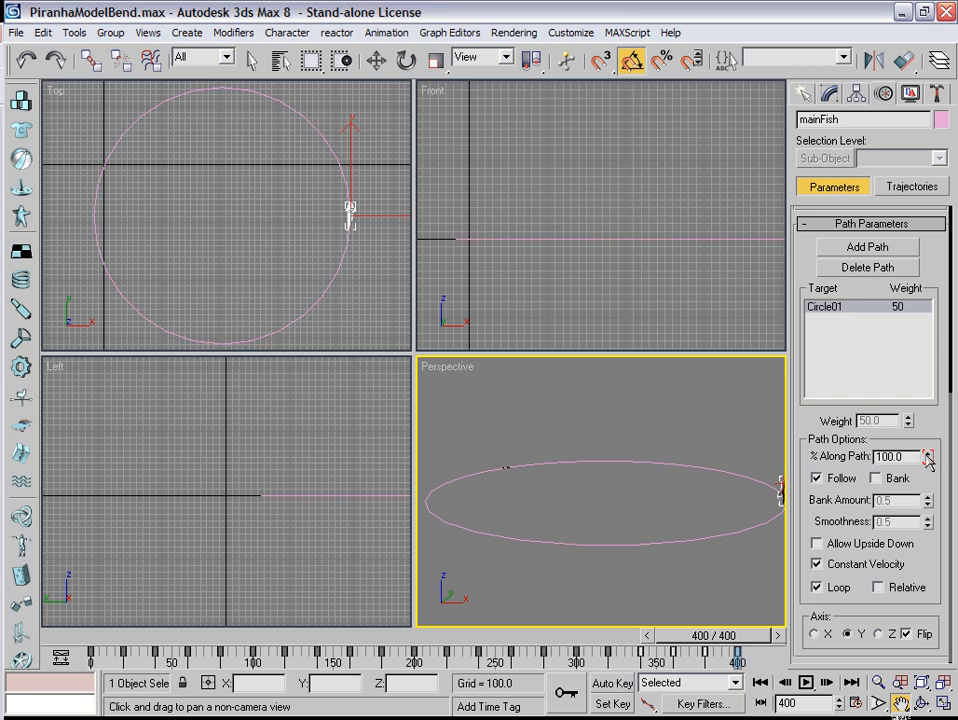
drag(745, 638, 73, 658)
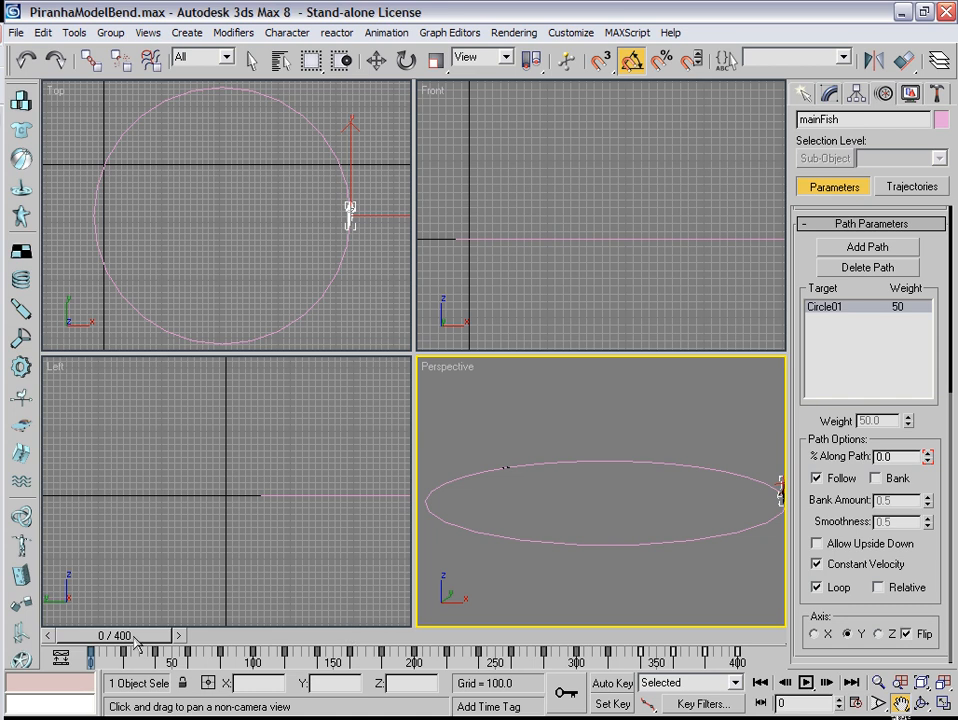
Step: Record an Auto Key keyframe at frame 187 with the fish's % Along Path set to 29.75
drag(130, 640, 423, 641)
click(613, 684)
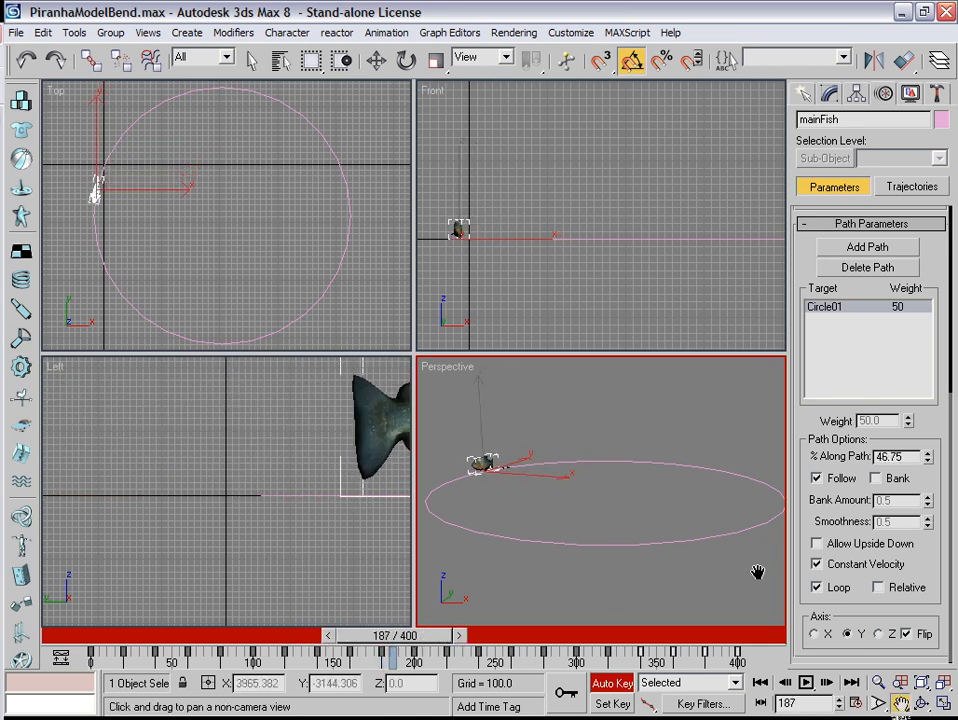
drag(932, 470, 929, 476)
click(614, 684)
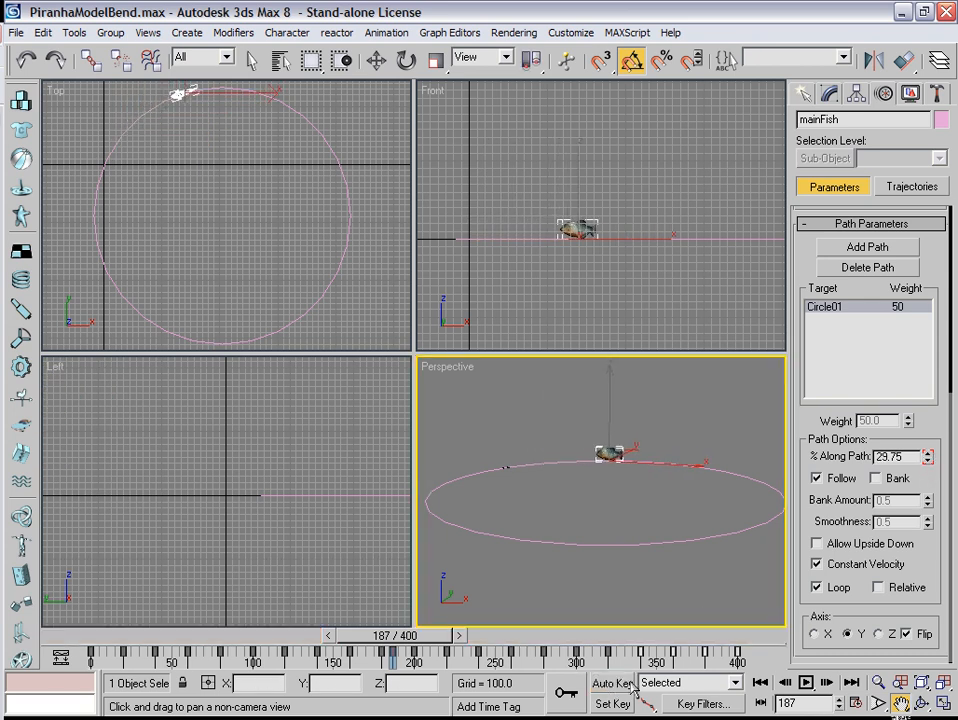
Step: Play the animation from the start, stop it, and scrub to frame 195 to check the fish's changed speed along the circle
click(760, 683)
click(806, 682)
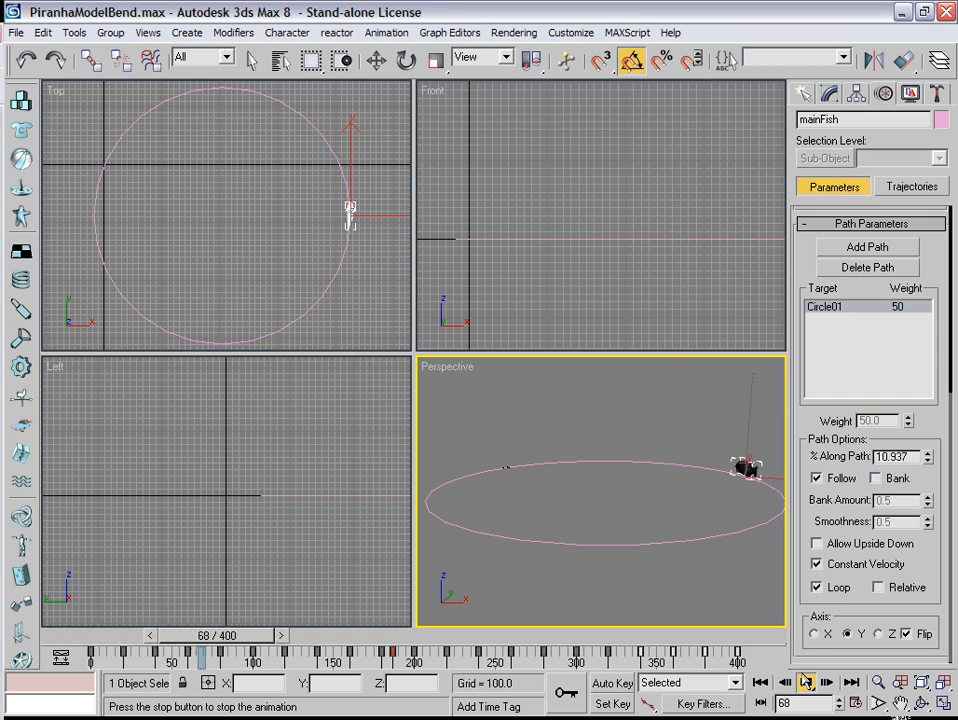
click(805, 682)
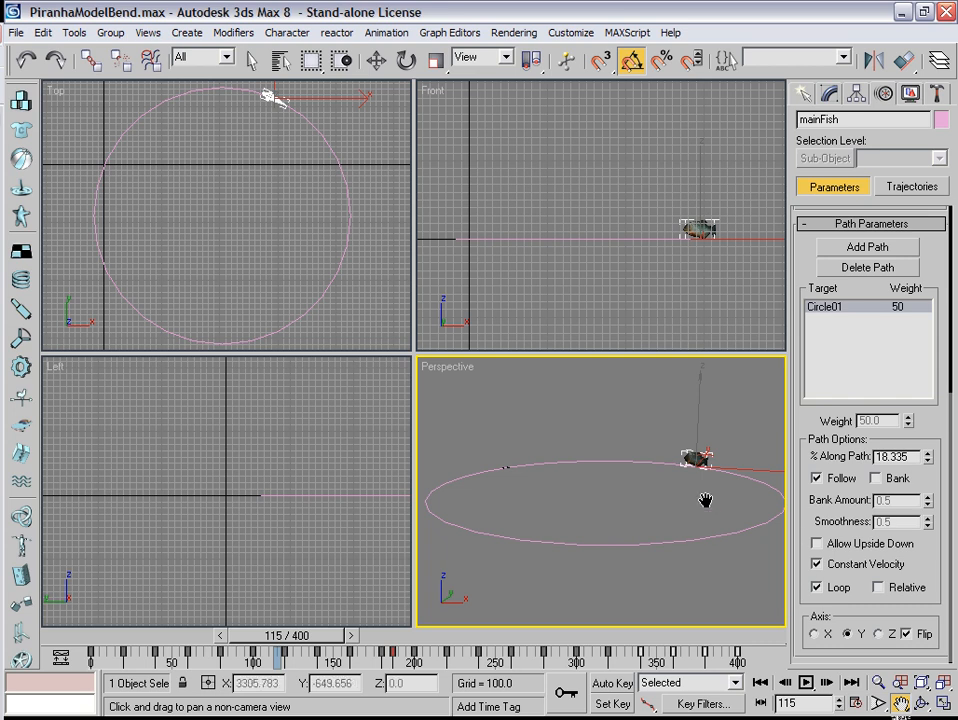
drag(315, 643, 435, 641)
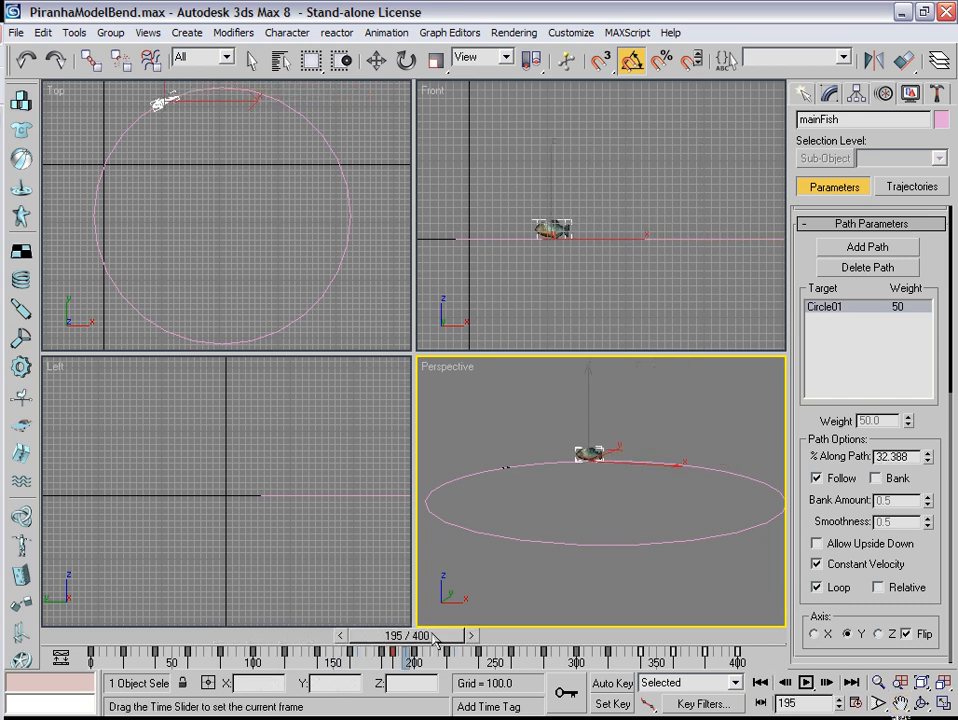
key(ctrl+p)
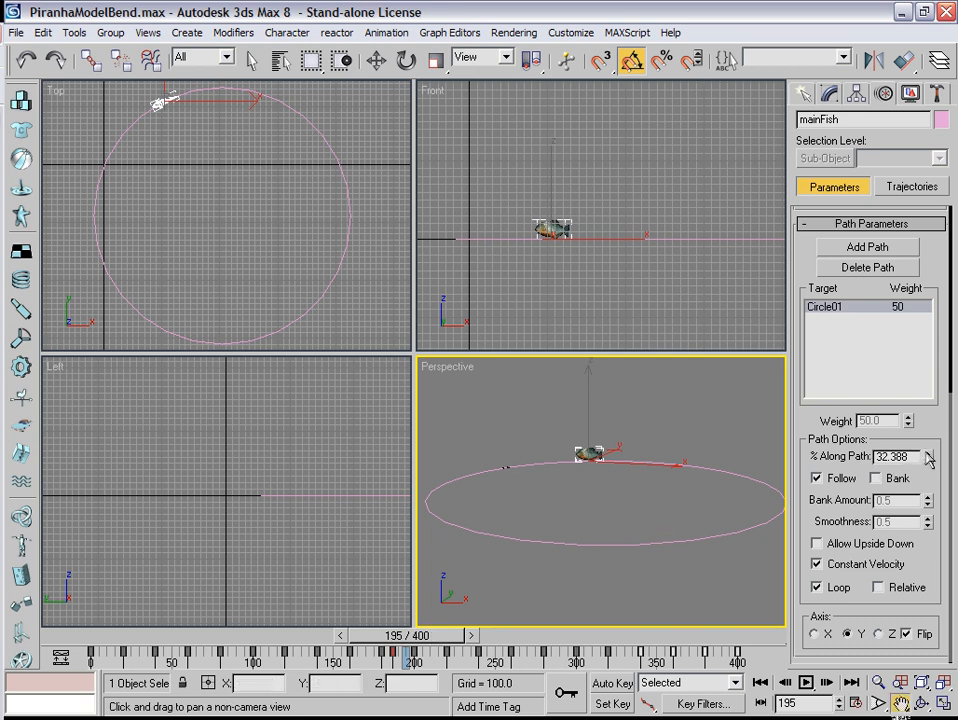